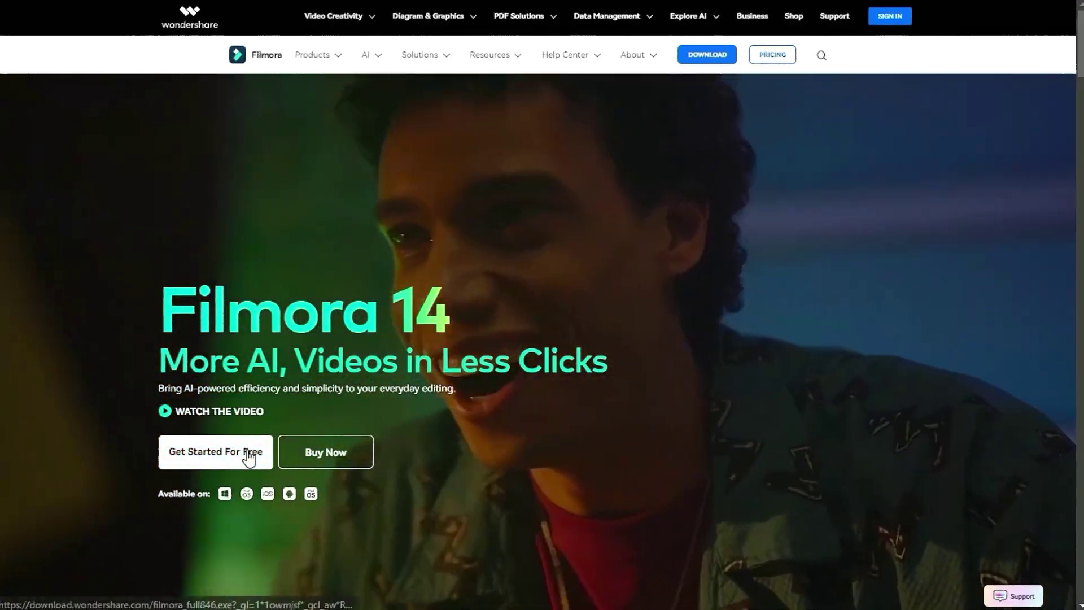
# Start the free Filmora download and save the installer file
pyautogui.click(249, 456)
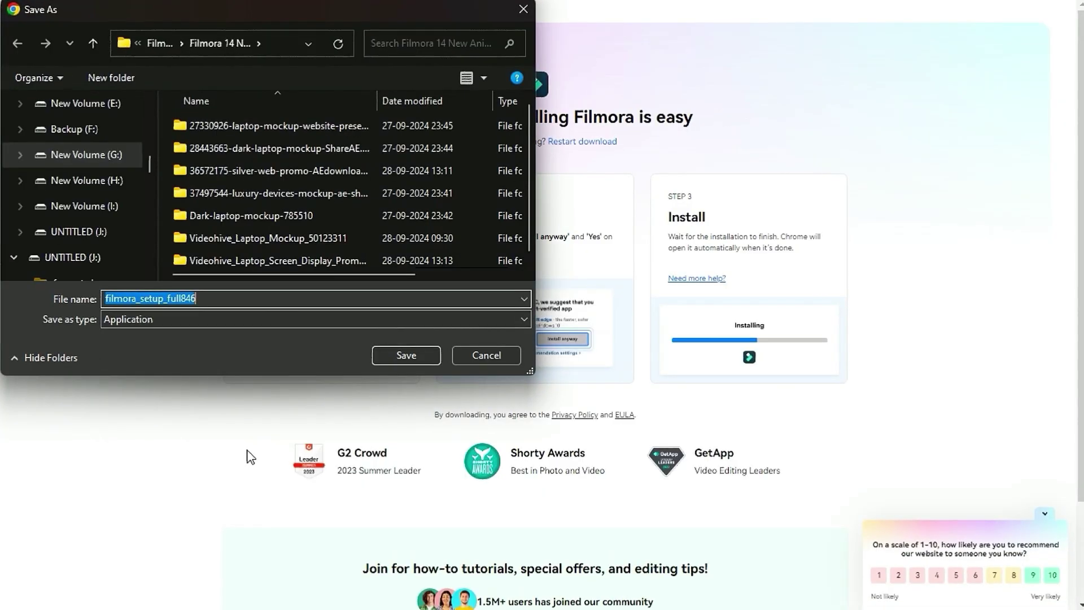
pyautogui.click(411, 355)
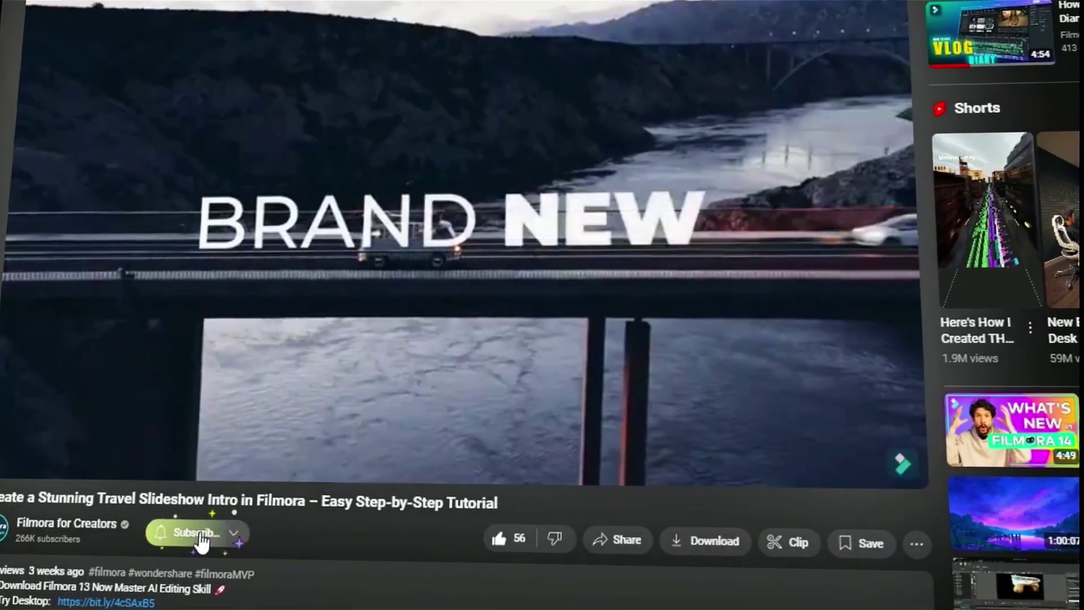
# Subscribe to the Filmora for Creators channel and open its notification preferences
pyautogui.click(201, 536)
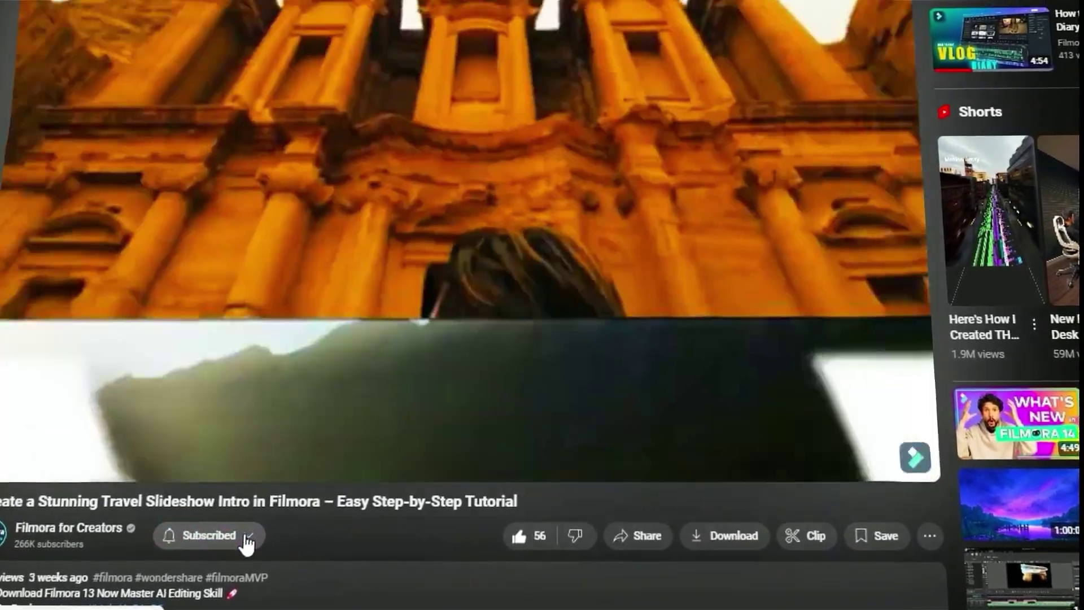
pyautogui.click(252, 538)
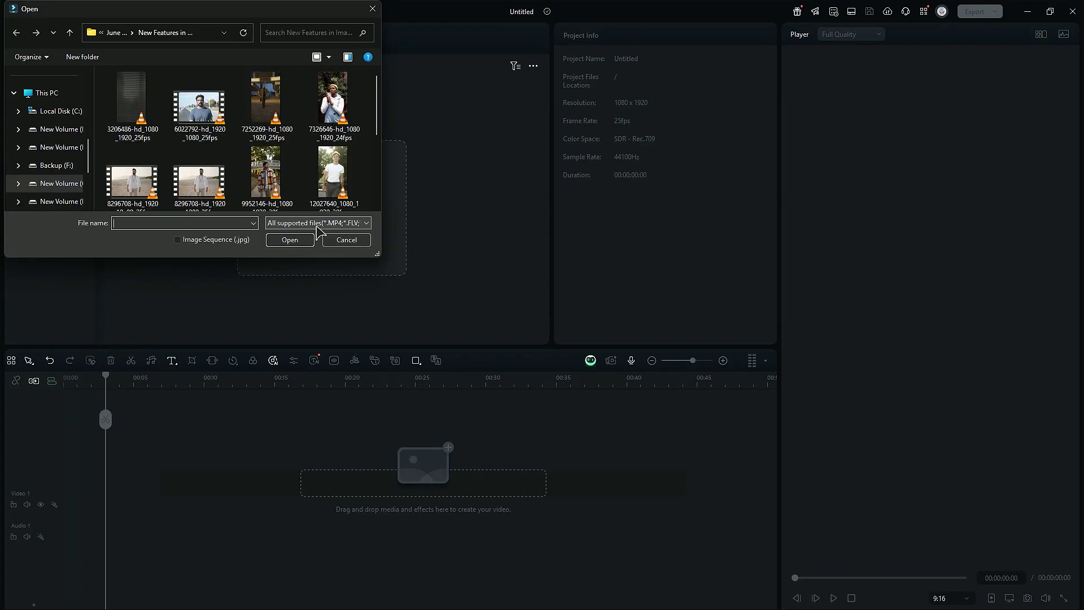
# Import the chosen portrait clip and place it on the Video 1 track
pyautogui.click(290, 239)
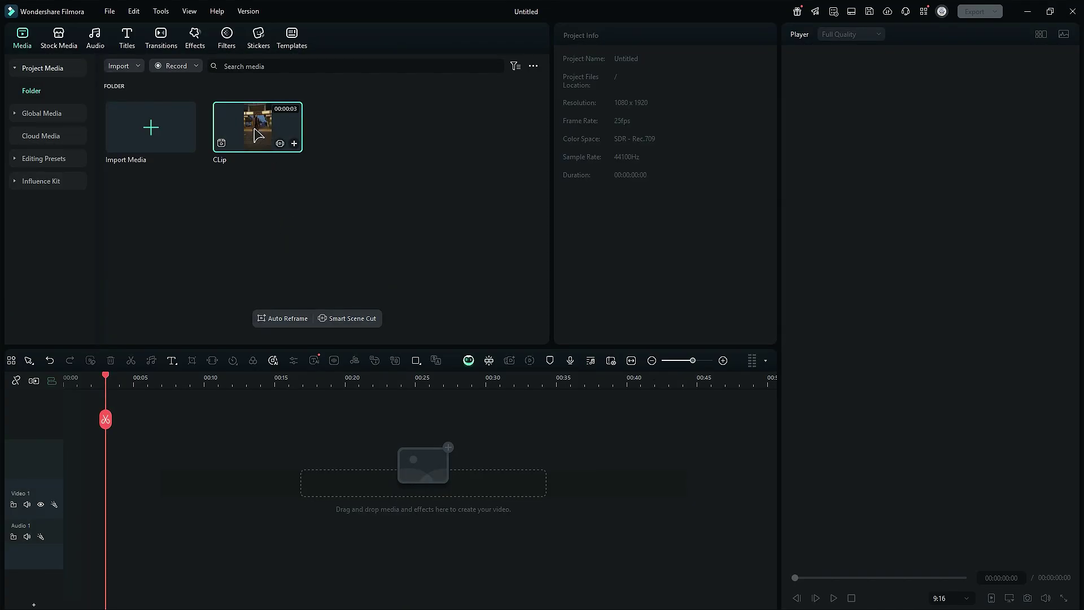
pyautogui.moveTo(258, 127); pyautogui.dragTo(85, 495)
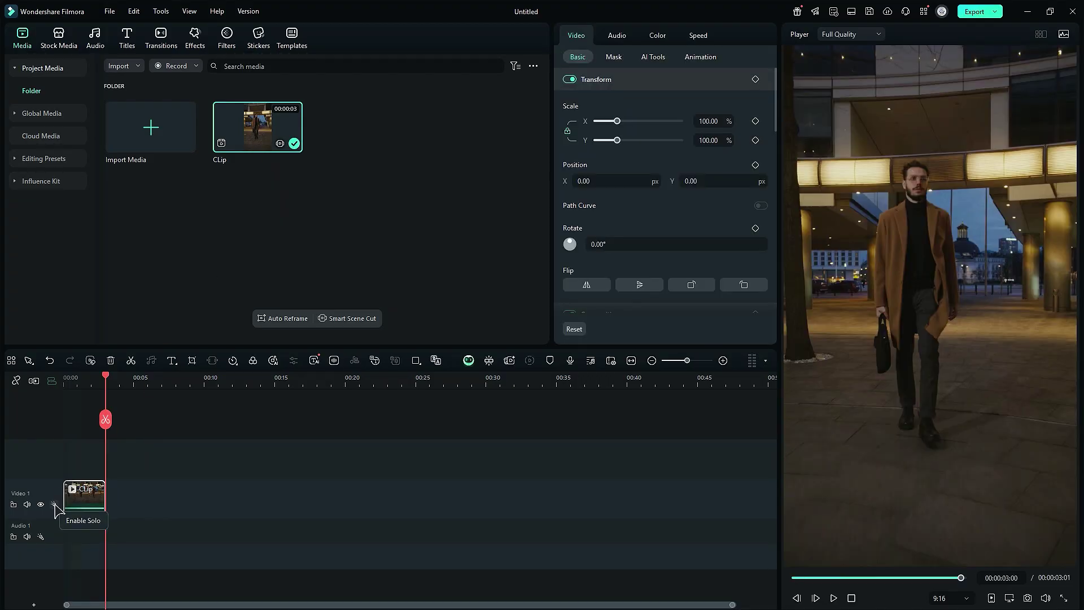
# Capture a PNG snapshot of the preview frame into project media
pyautogui.hotkey('ctrl', 'alt', 's')
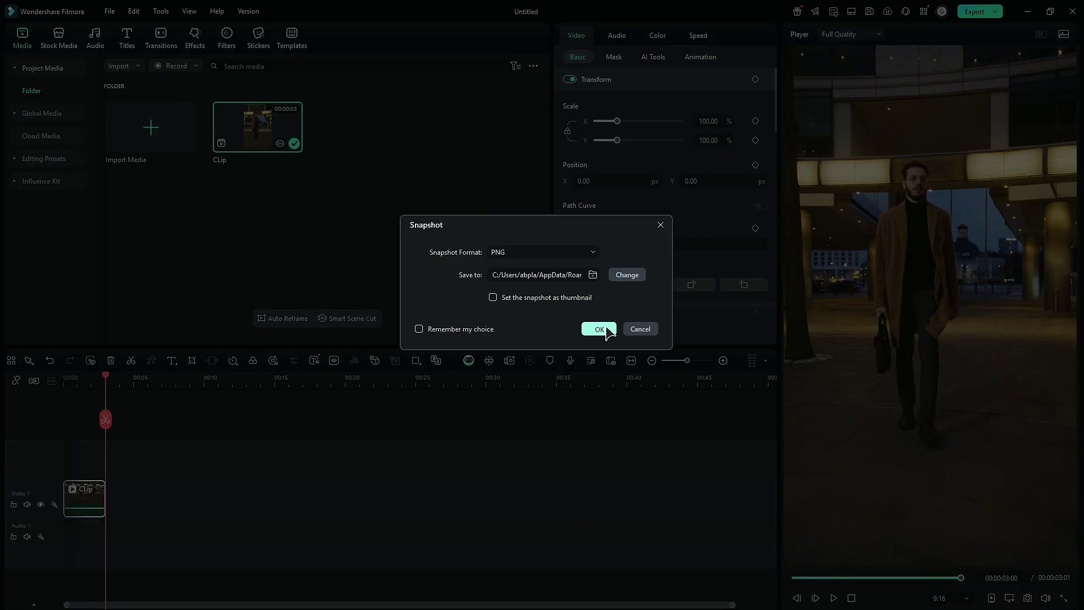
pyautogui.click(597, 333)
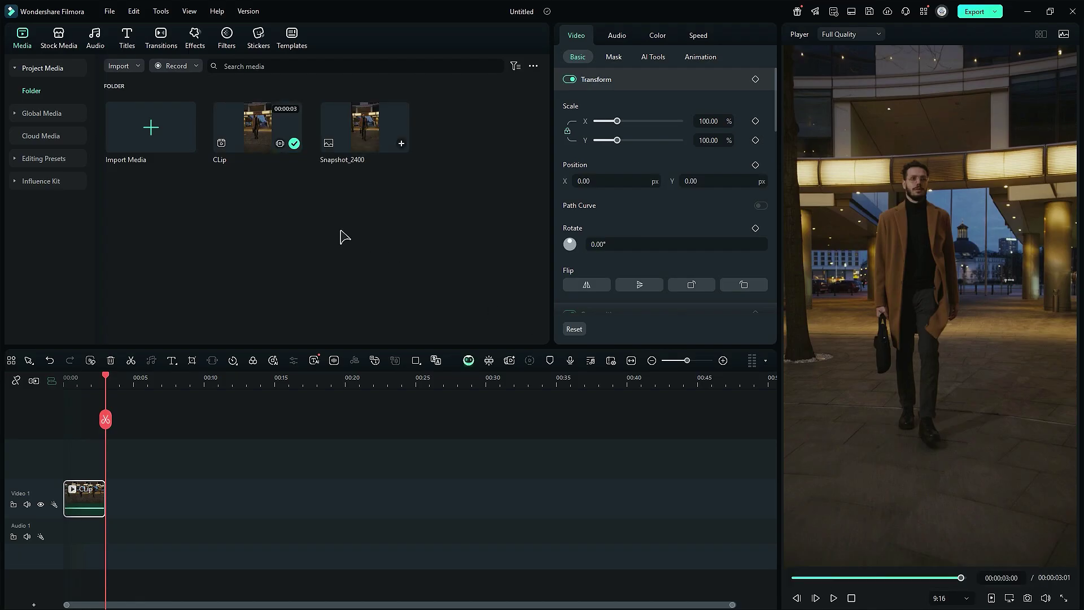
# Browse Start/End Frame to Video AI templates, previewing Pixel Avatar and Golden Particles Logo
pyautogui.click(58, 35)
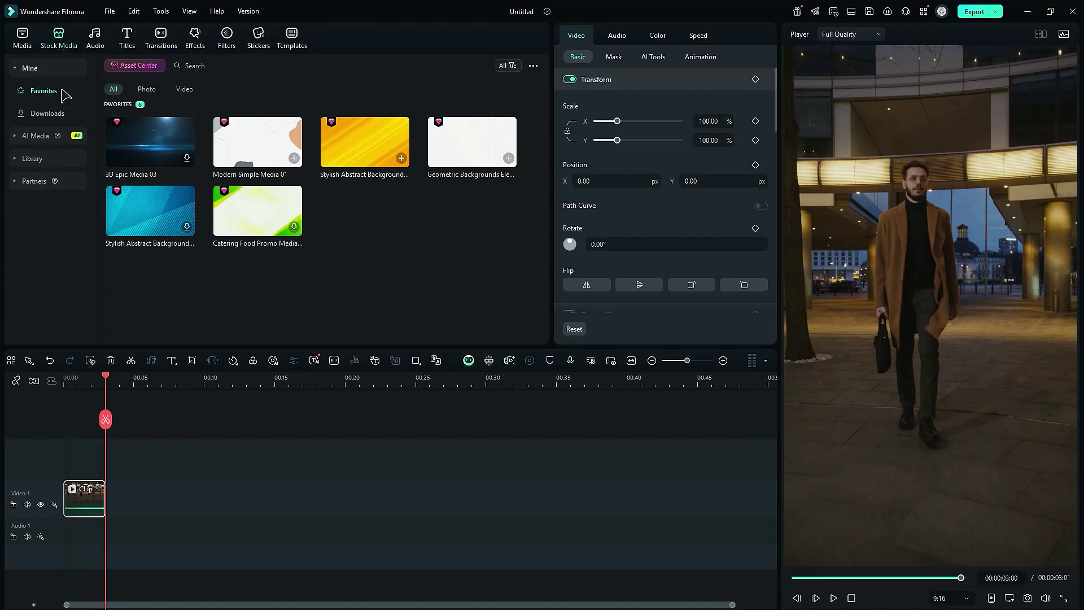
pyautogui.click(36, 136)
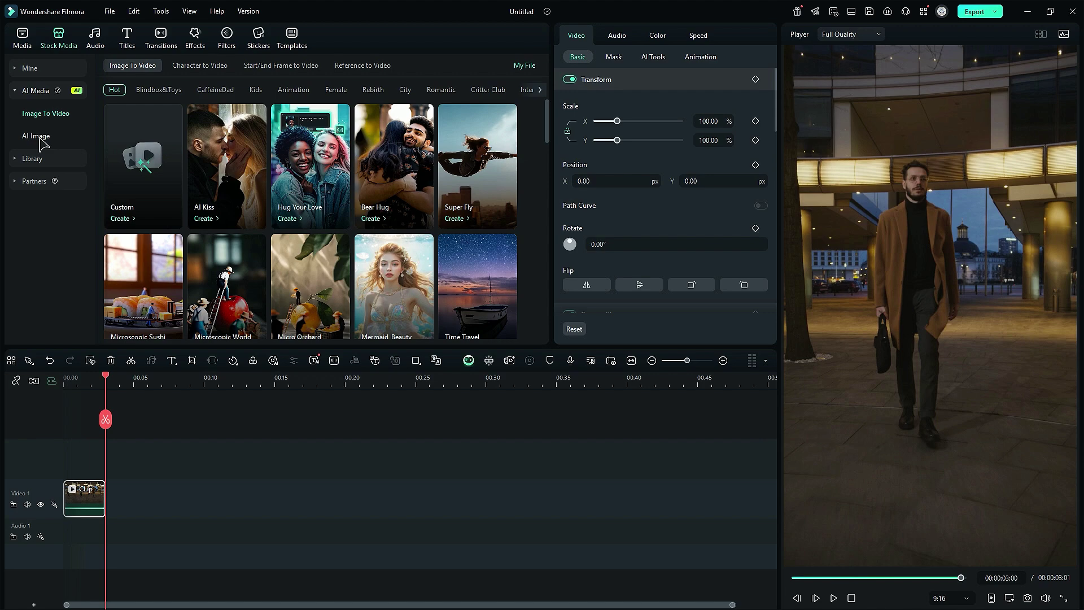
pyautogui.click(274, 68)
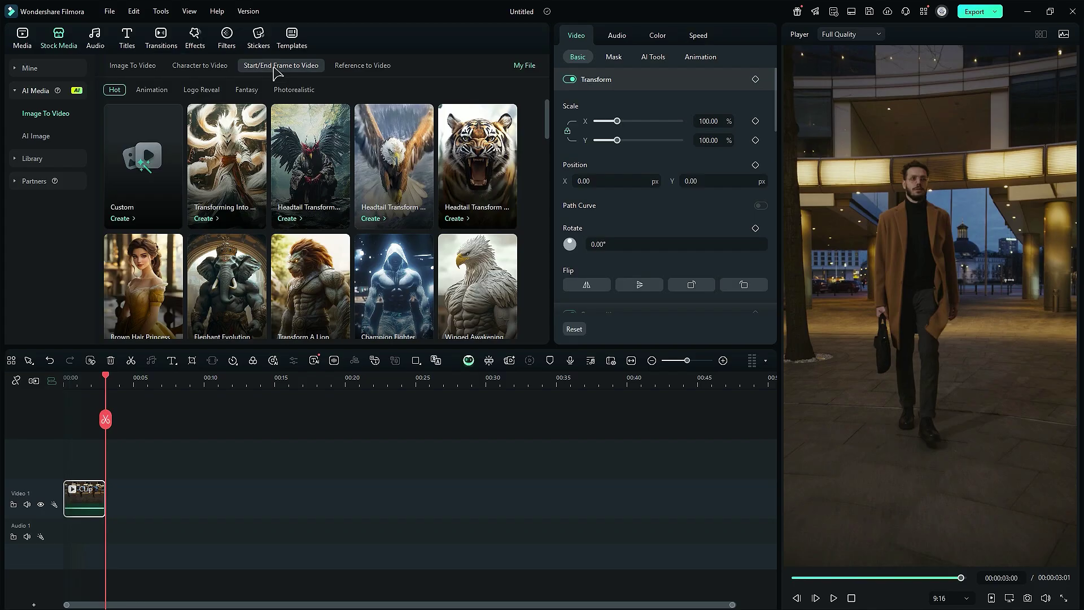
pyautogui.click(153, 90)
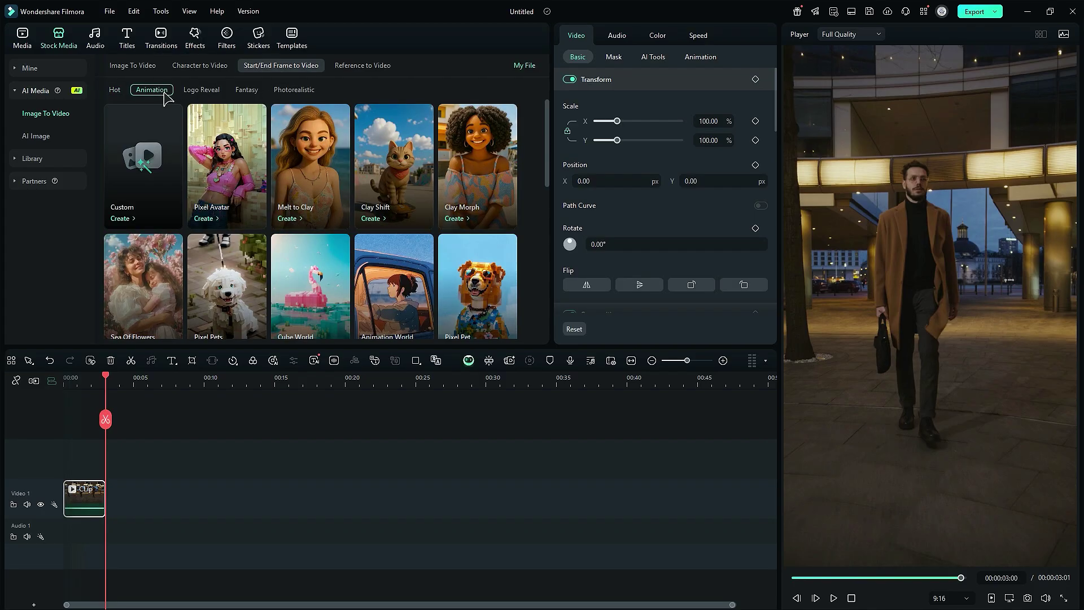
pyautogui.click(226, 162)
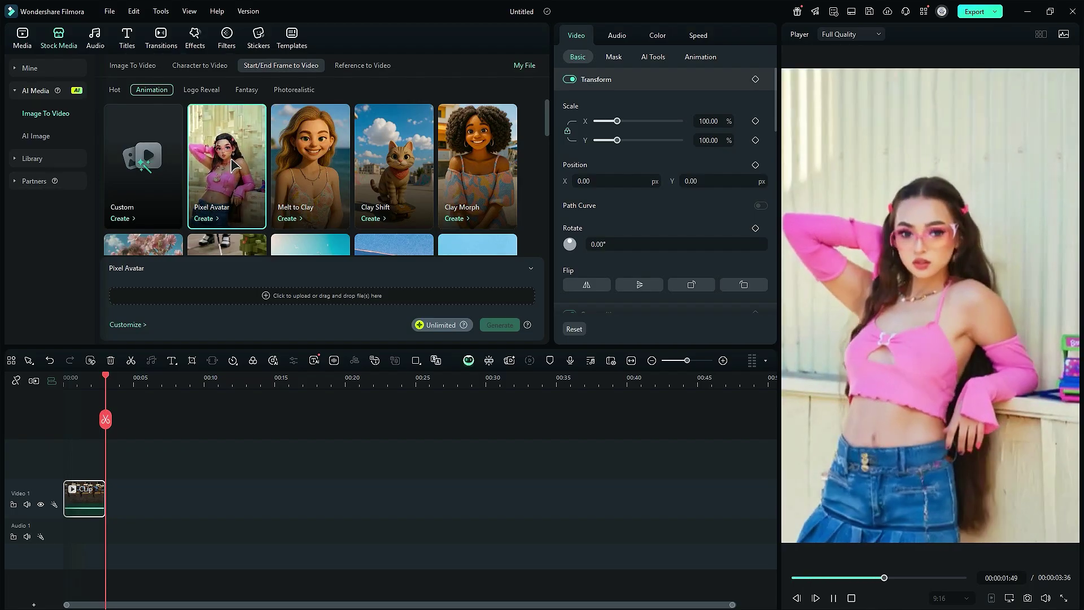
pyautogui.click(202, 90)
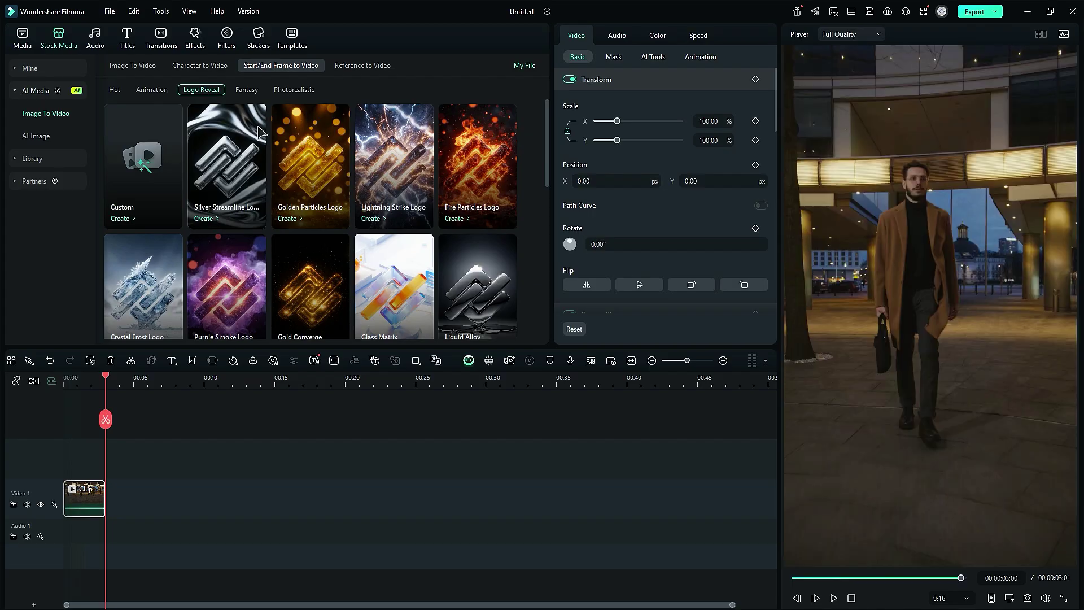
pyautogui.click(302, 160)
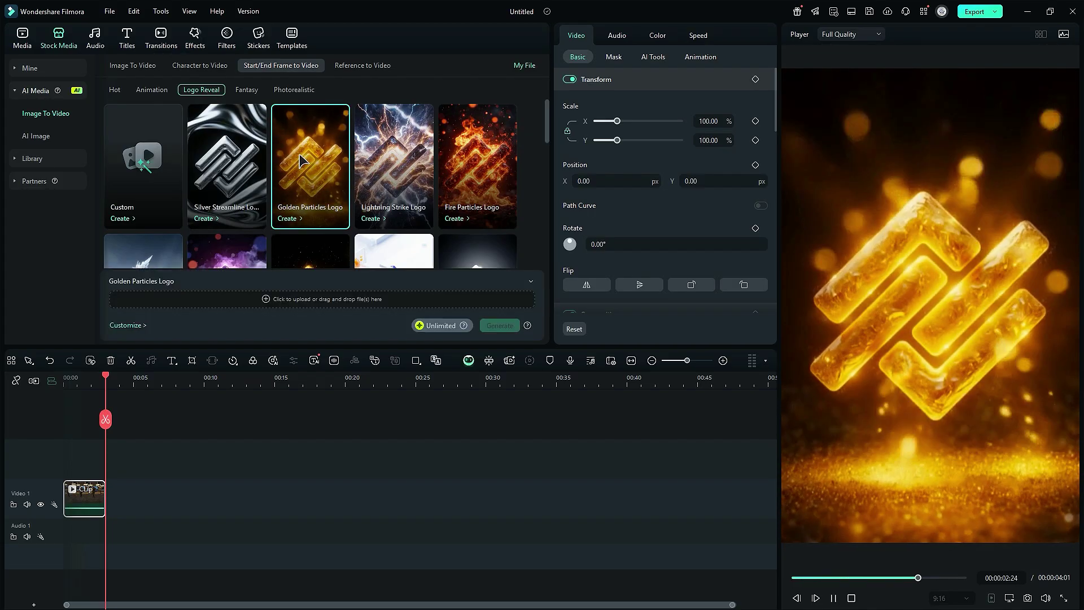
# Preview Scarlet Assassin and Youth Rewind, then return to the Fantasy category
pyautogui.click(247, 91)
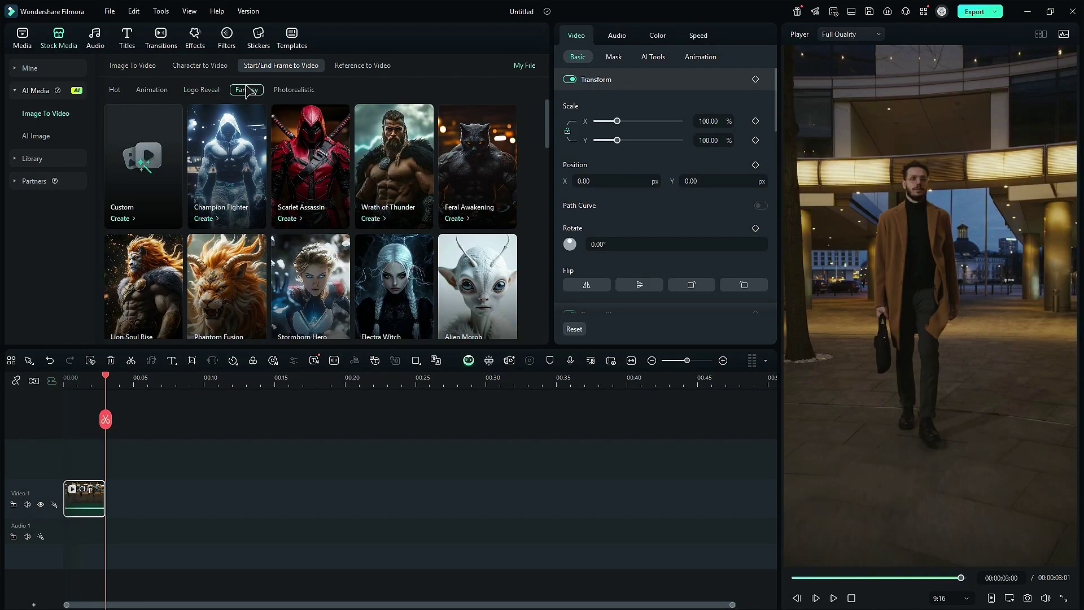
pyautogui.click(310, 160)
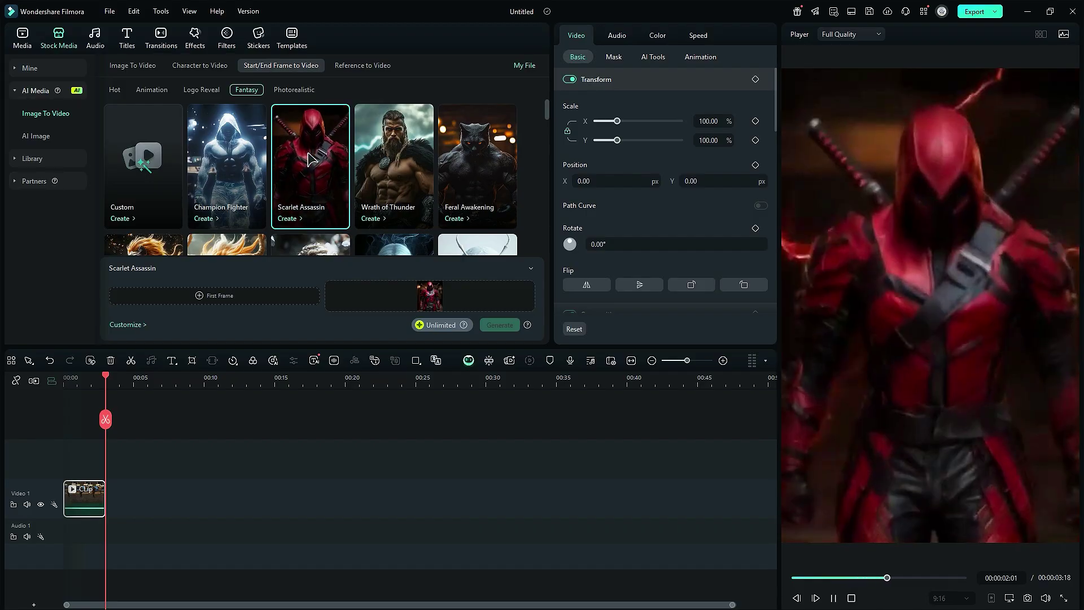
pyautogui.click(293, 90)
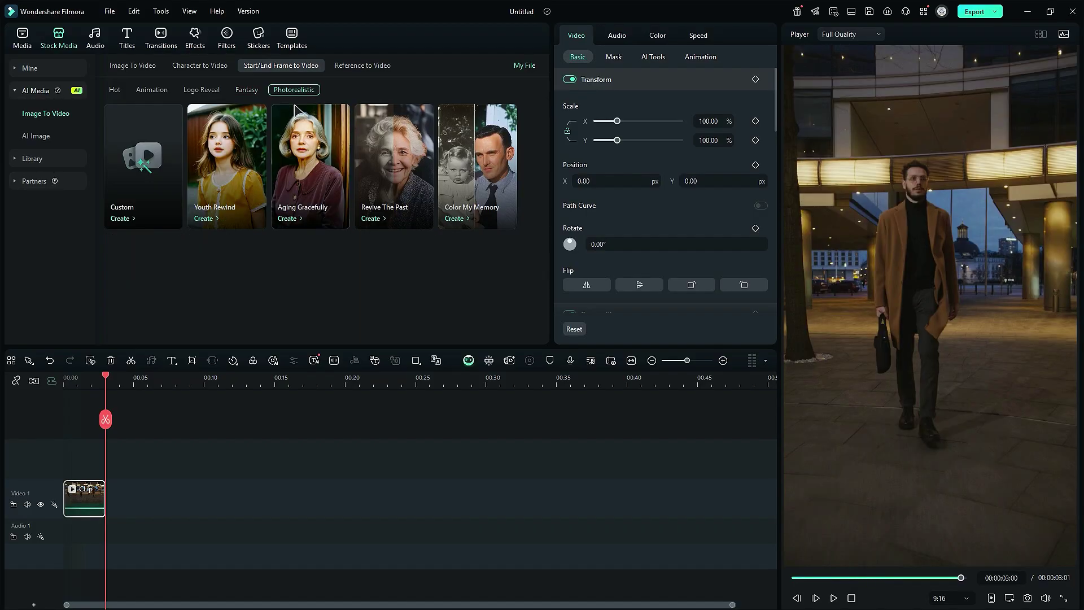
pyautogui.click(261, 141)
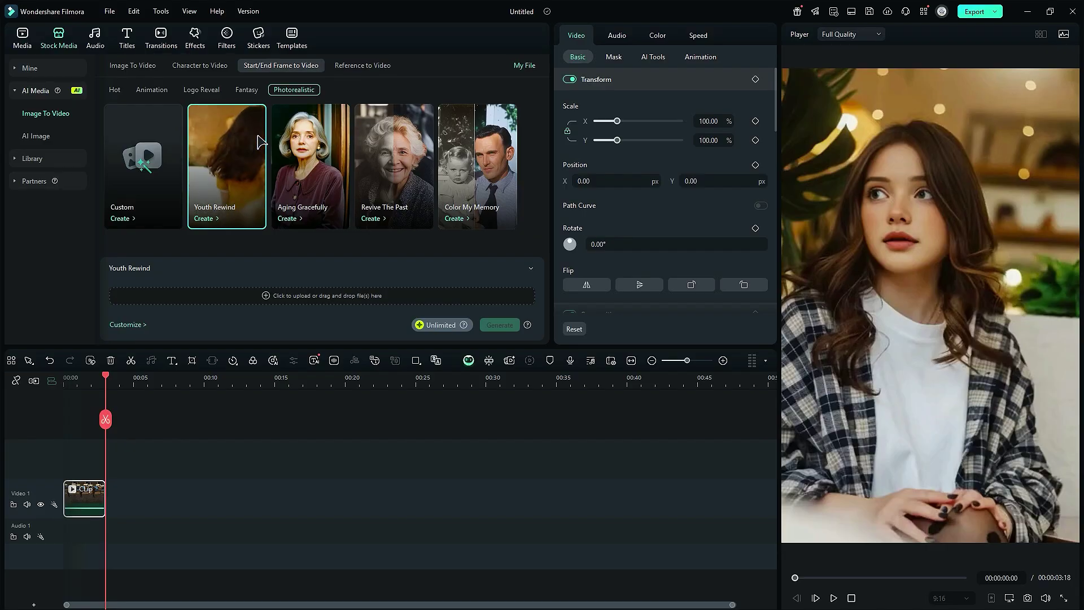
pyautogui.click(245, 89)
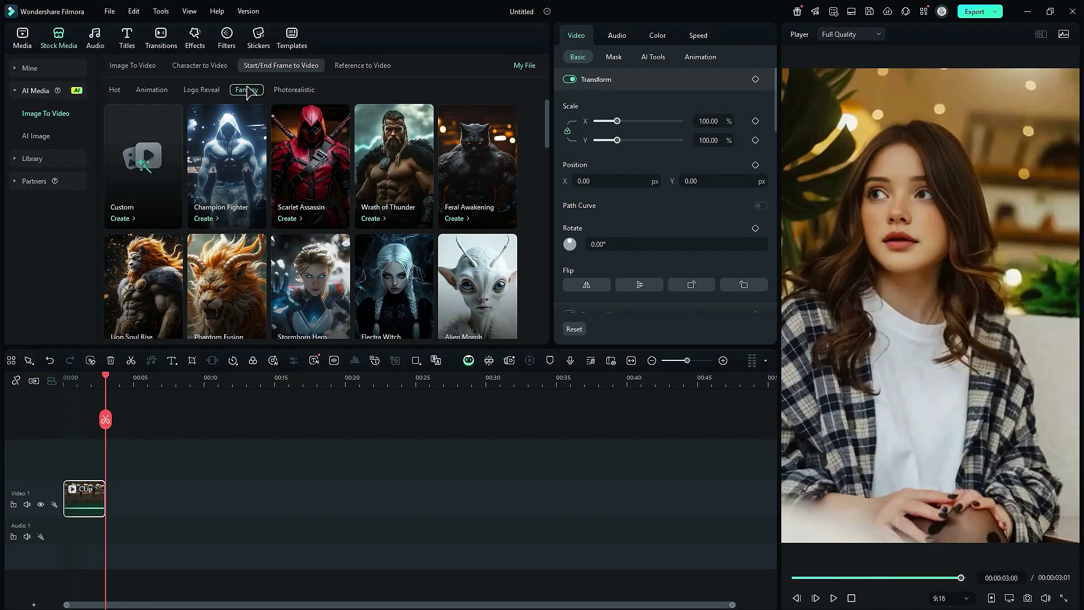
pyautogui.scroll(-2, 303, 172)
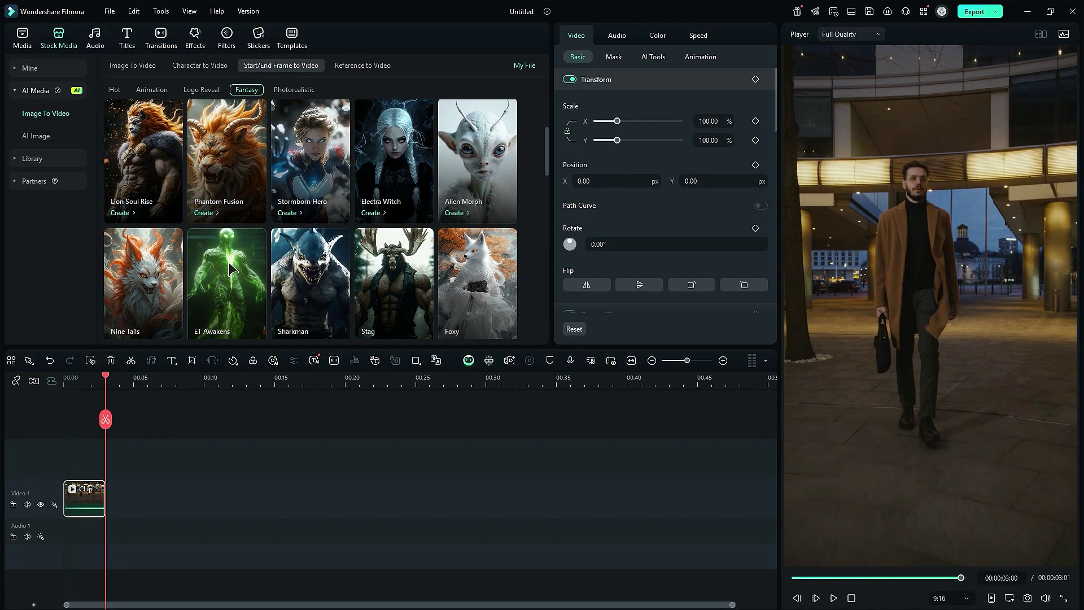
# Generate an ET Awakens video using the portrait-cropped Snapshot_2400 photo as first frame
pyautogui.click(226, 271)
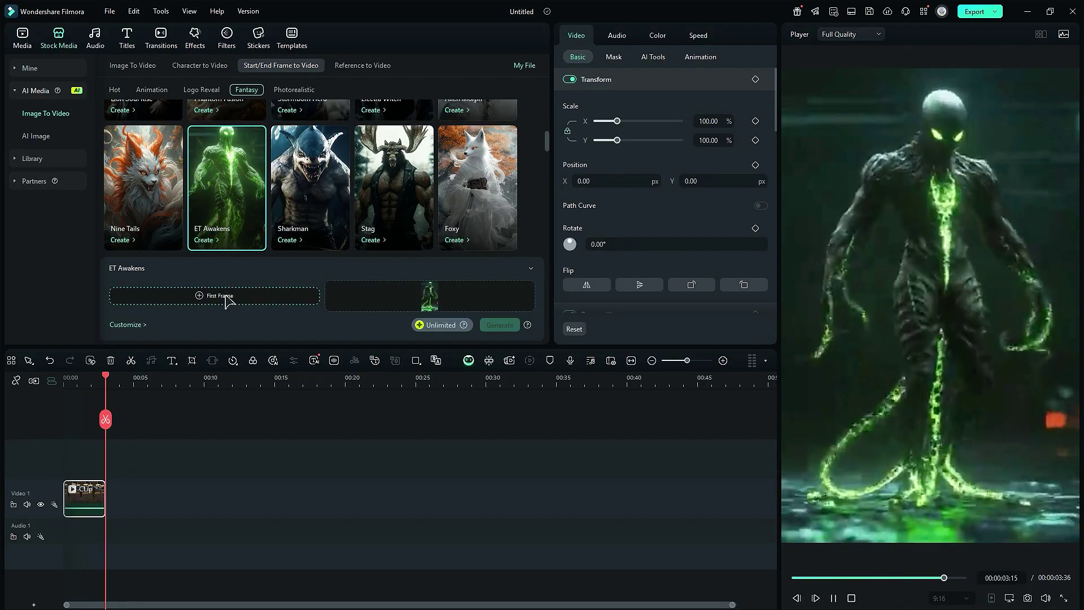
pyautogui.click(227, 301)
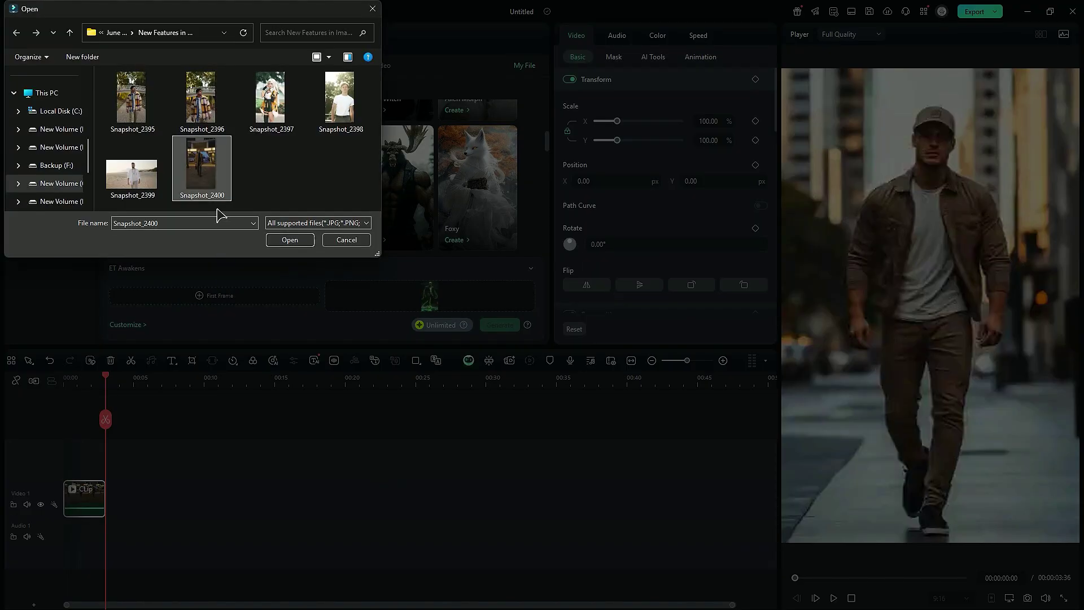
pyautogui.click(290, 240)
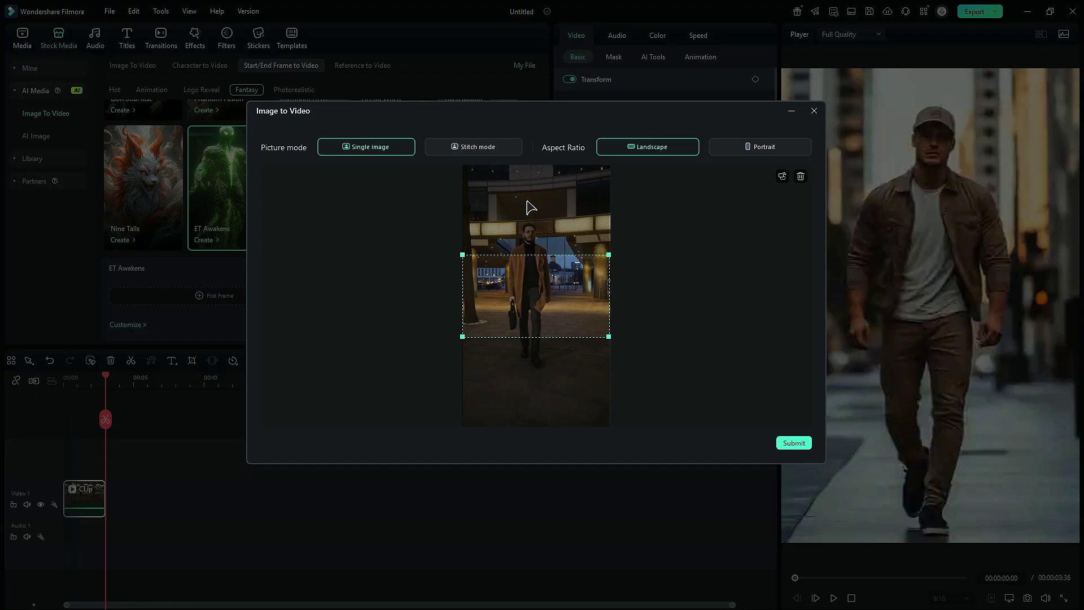
pyautogui.click(758, 147)
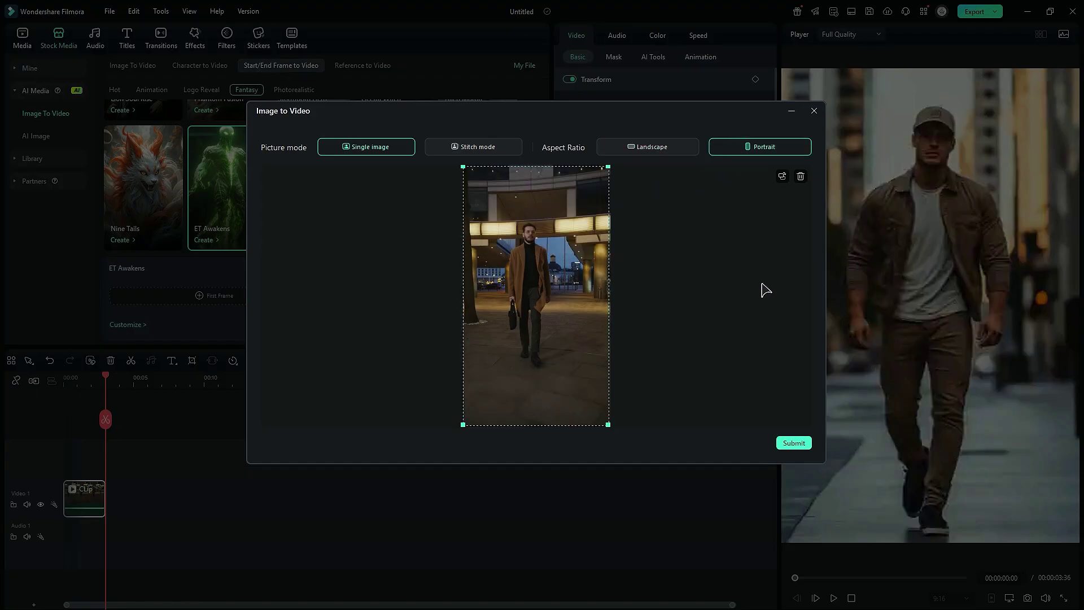
pyautogui.click(795, 444)
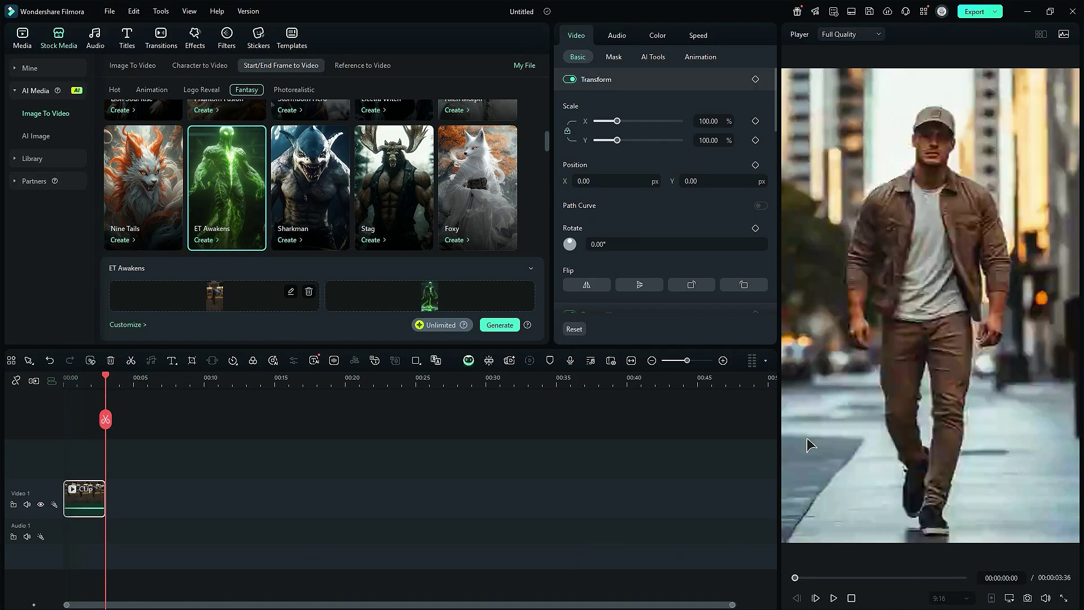
pyautogui.click(501, 325)
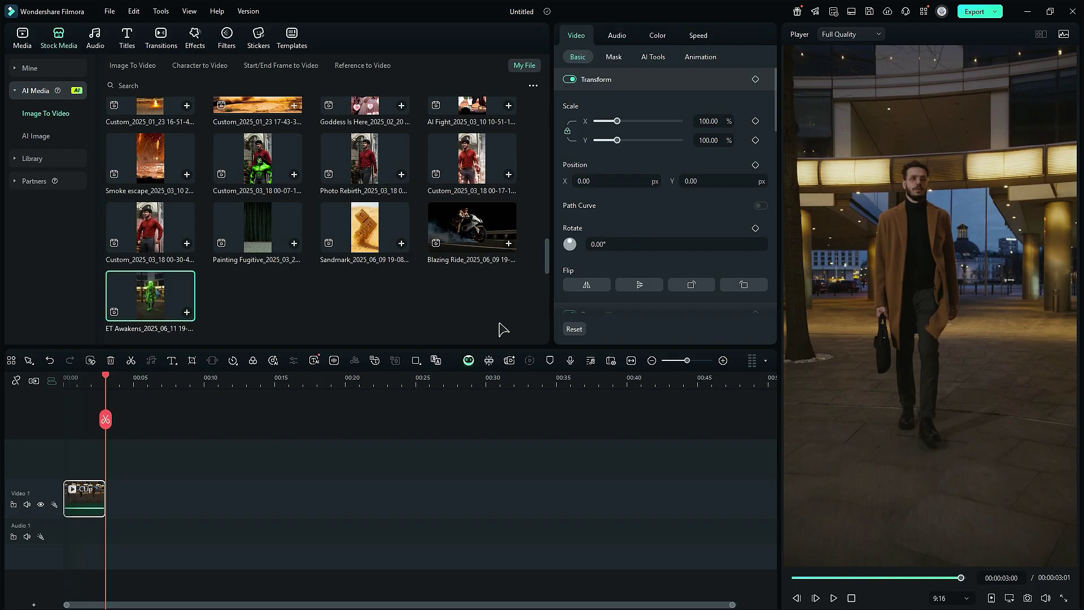
# Place the generated ET Awakens clip on Video 1 after the first clip
pyautogui.moveTo(118, 508); pyautogui.dragTo(118, 505)
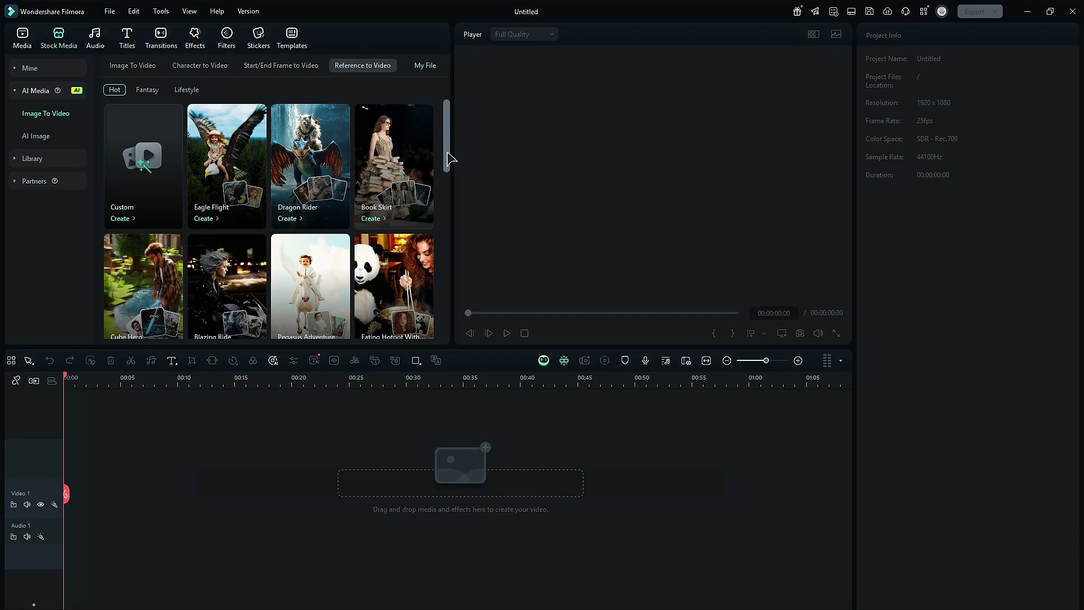
pyautogui.scroll(-2, 458, 178)
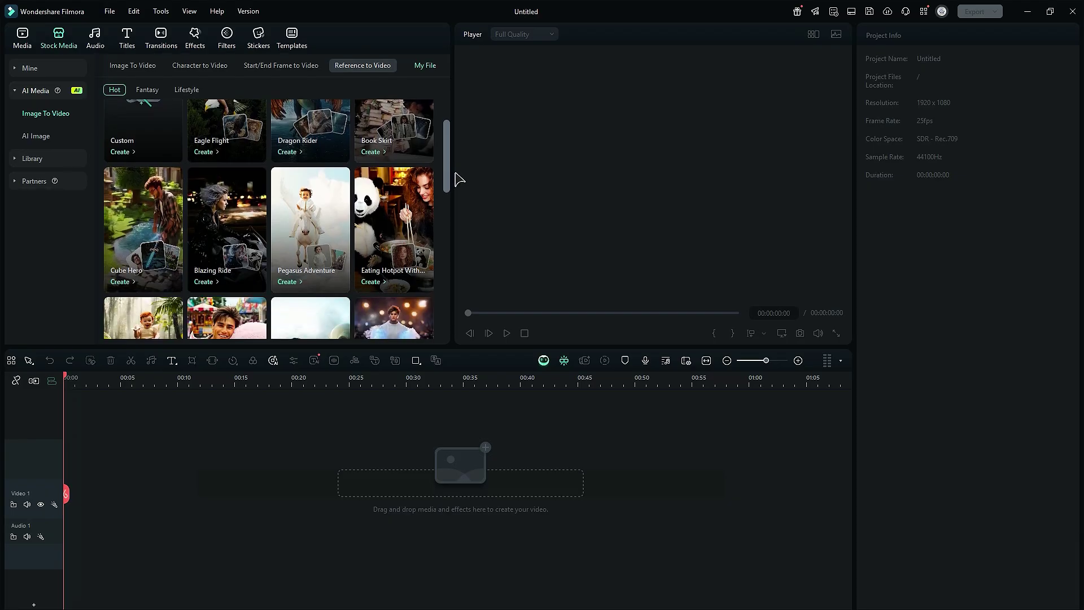
# Generate a Blazing Ride video from Snapshot_2396 and the city street photo, placing it on Video 1
pyautogui.click(238, 229)
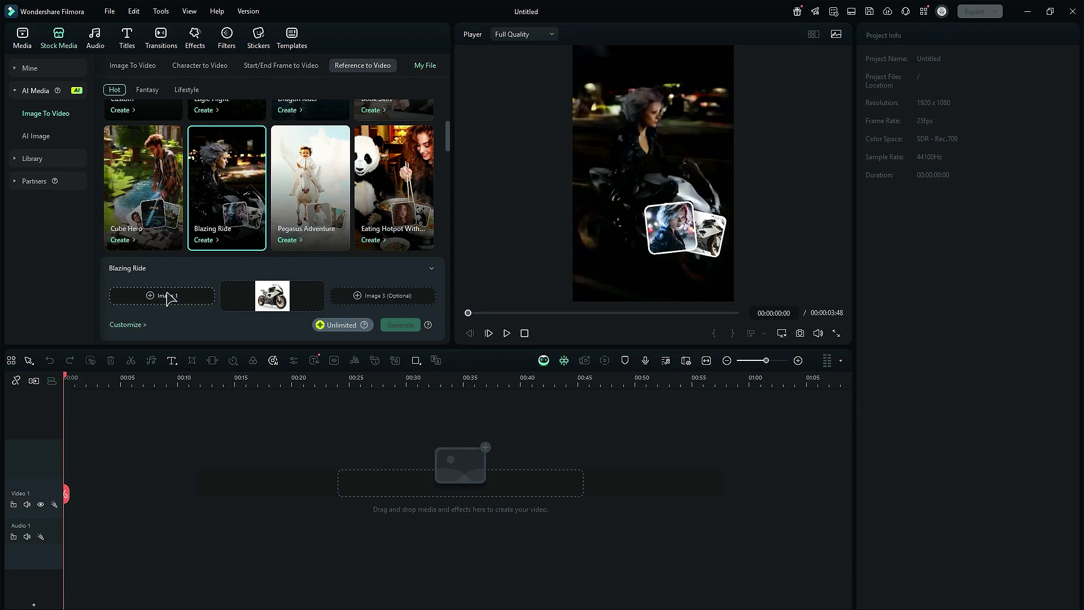
pyautogui.click(170, 298)
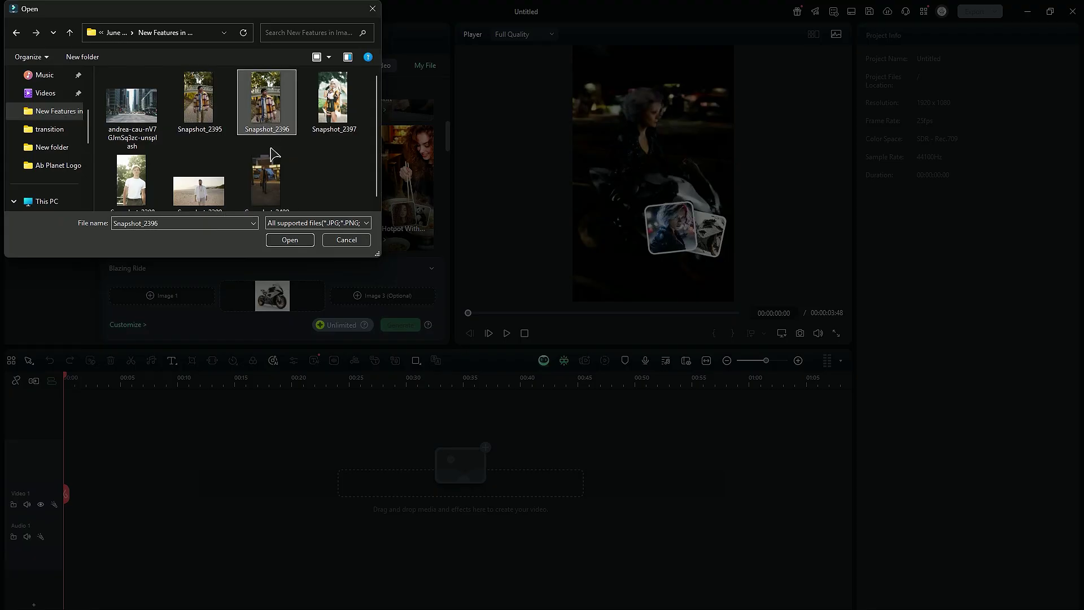
pyautogui.click(290, 240)
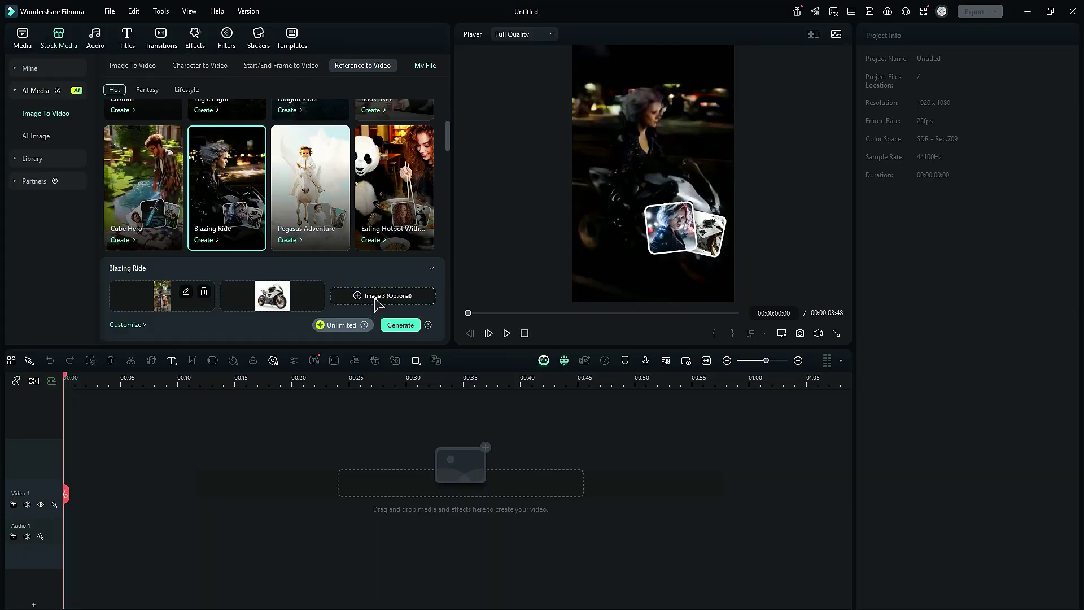
pyautogui.click(379, 297)
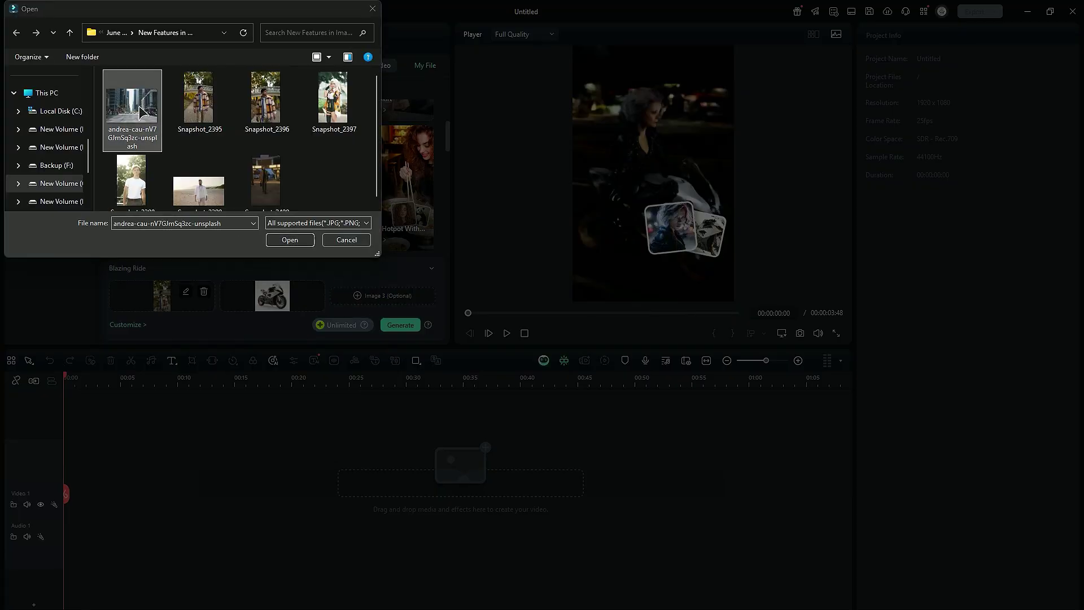
pyautogui.click(289, 239)
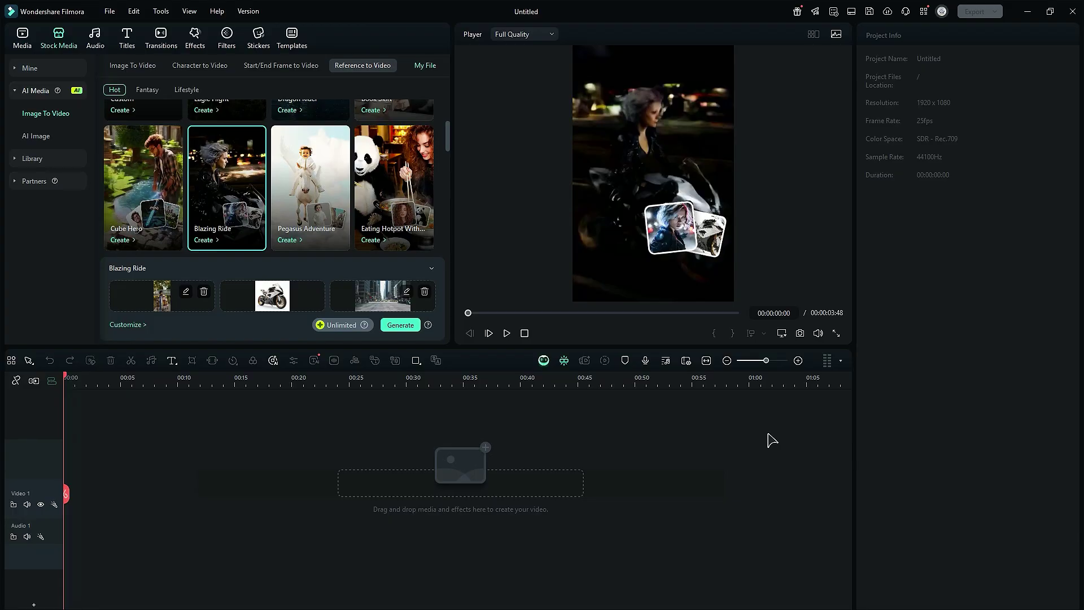
pyautogui.click(405, 325)
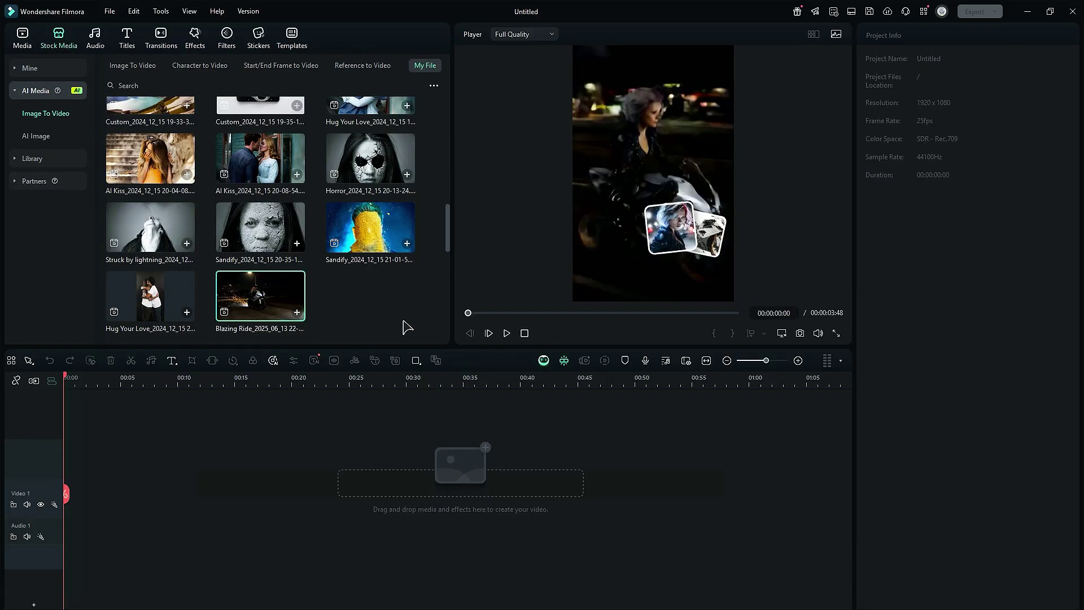
pyautogui.moveTo(257, 307); pyautogui.dragTo(84, 497)
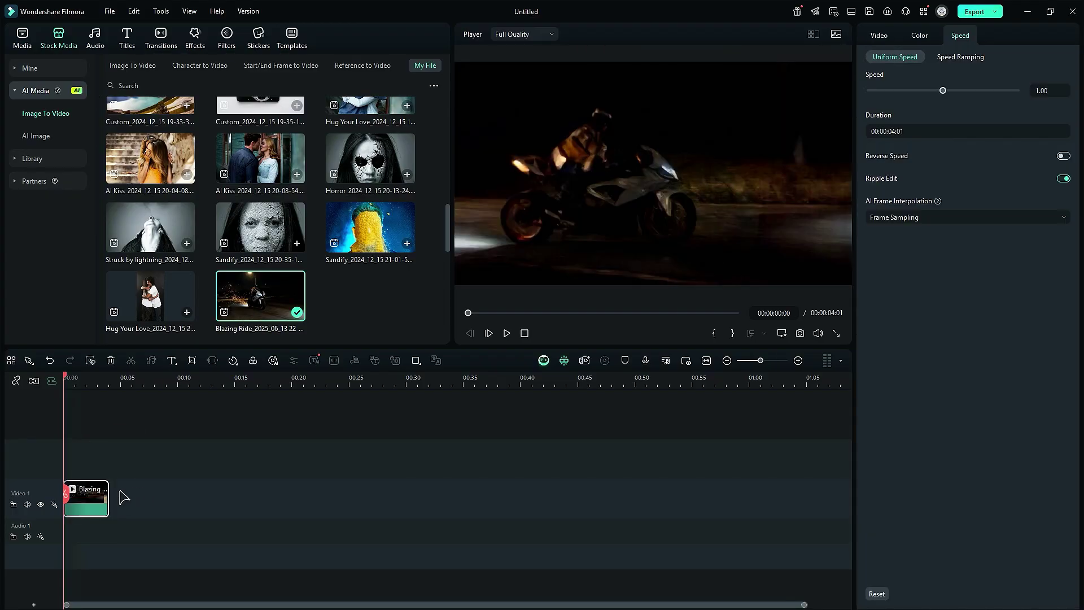
# Play back the Blazing Ride clip on the timeline
pyautogui.press('space')
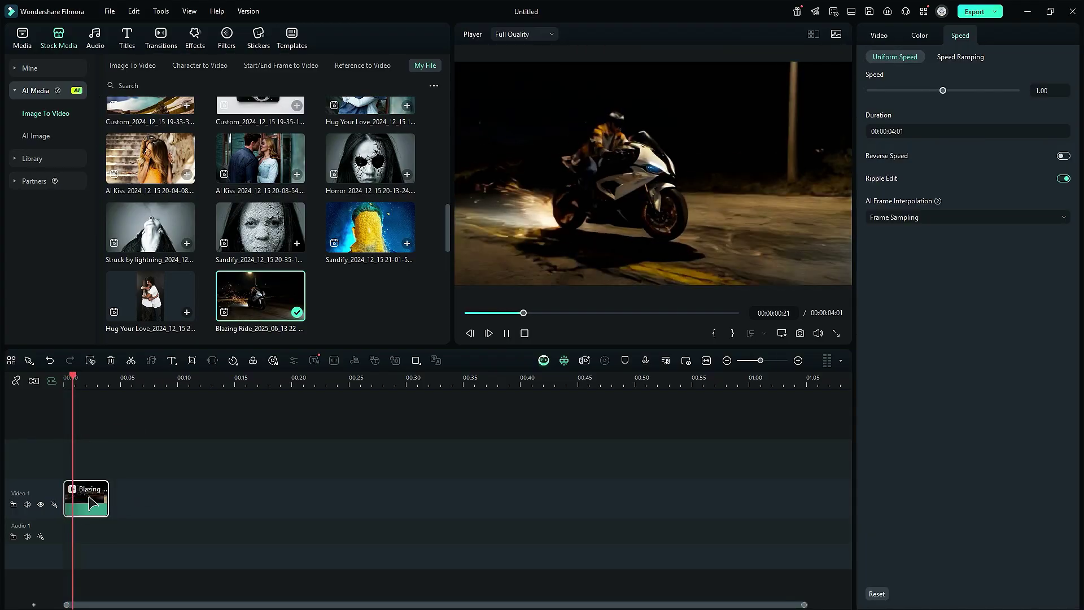